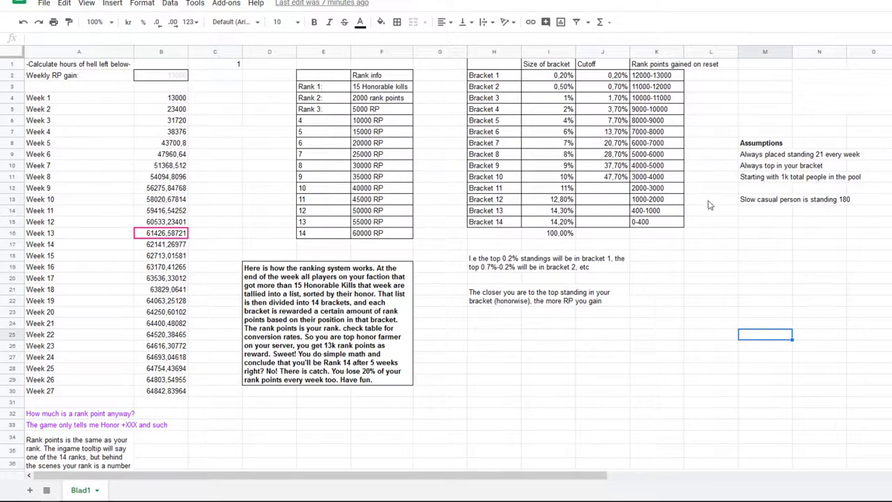
Step: Review the assumptions about always placing at standing 21, being top in the bracket, and starting with a 1k pool
{"action": "left_click", "coordinate": [704, 301]}
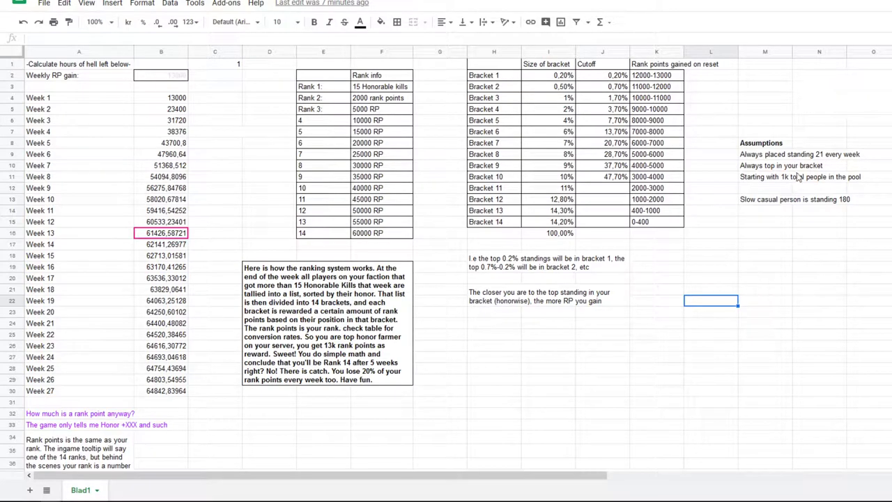
{"action": "left_click", "coordinate": [759, 159]}
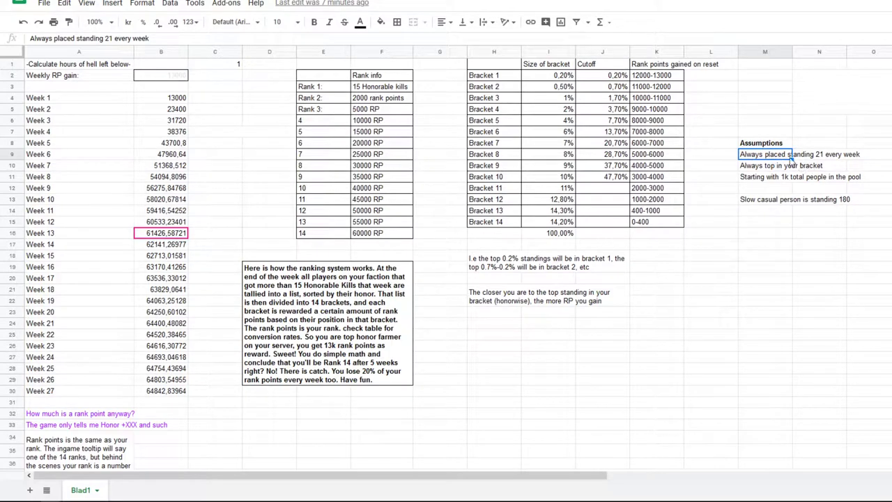
{"action": "left_click", "coordinate": [753, 169]}
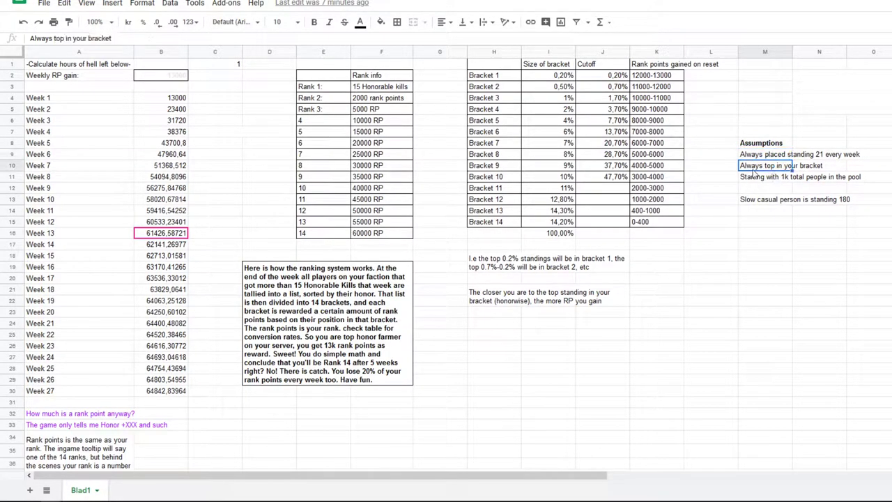
{"action": "left_click", "coordinate": [753, 182]}
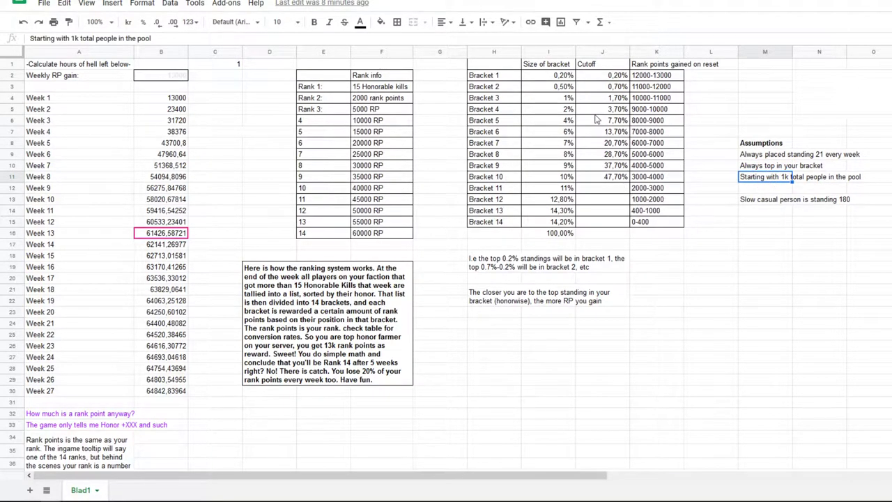
Step: Compare the bracket list from Bracket 1 to Bracket 14 with the Rank 1 to 14 entries in the rank info table
{"action": "left_click", "coordinate": [488, 79]}
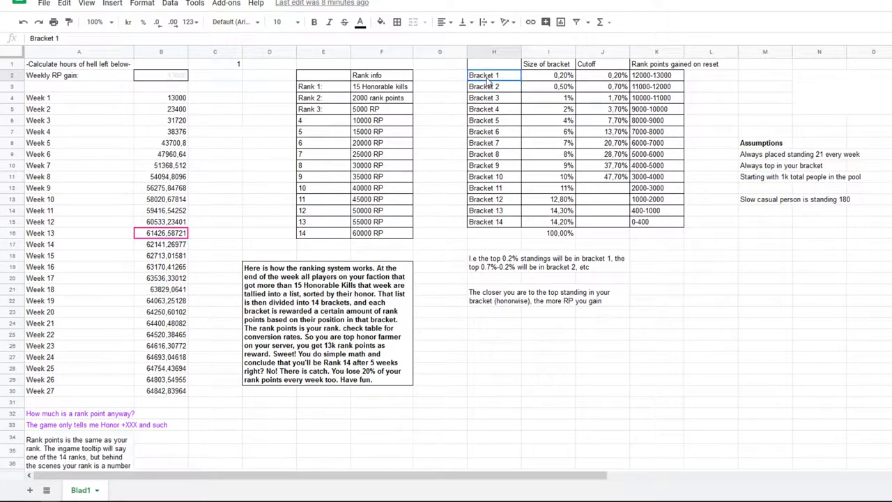
{"action": "left_click", "coordinate": [494, 109]}
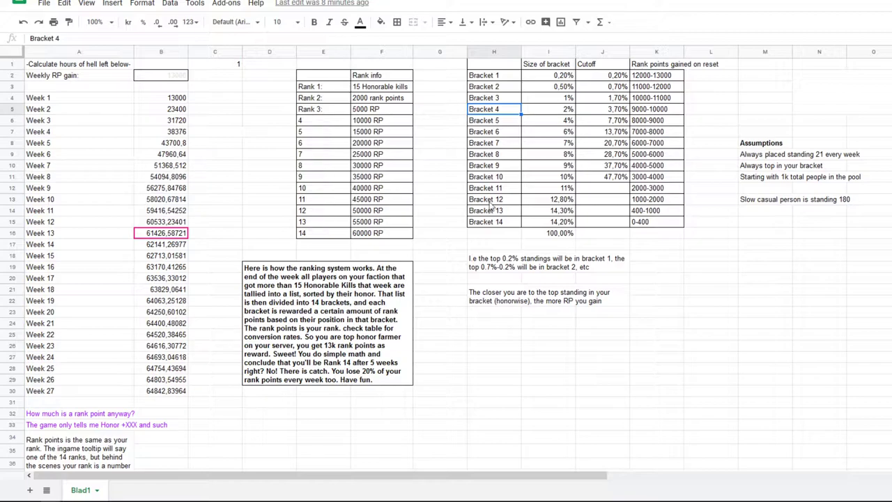
{"action": "left_click", "coordinate": [507, 78]}
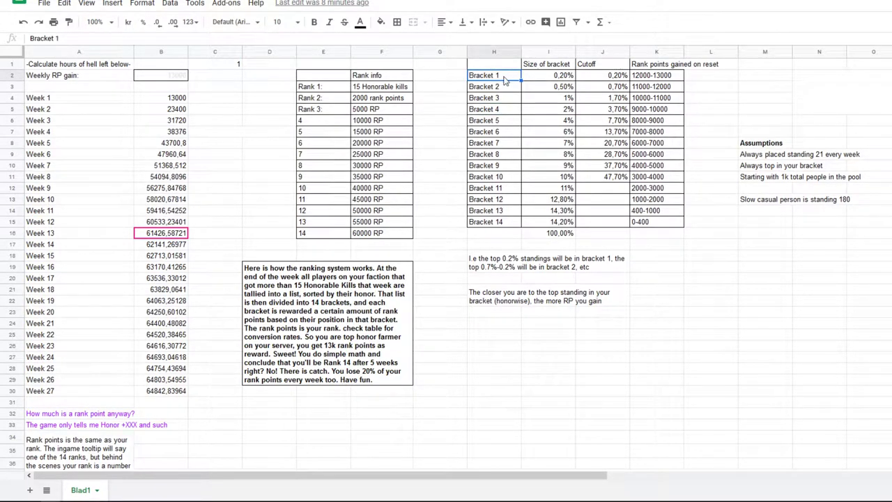
{"action": "left_click", "coordinate": [323, 236]}
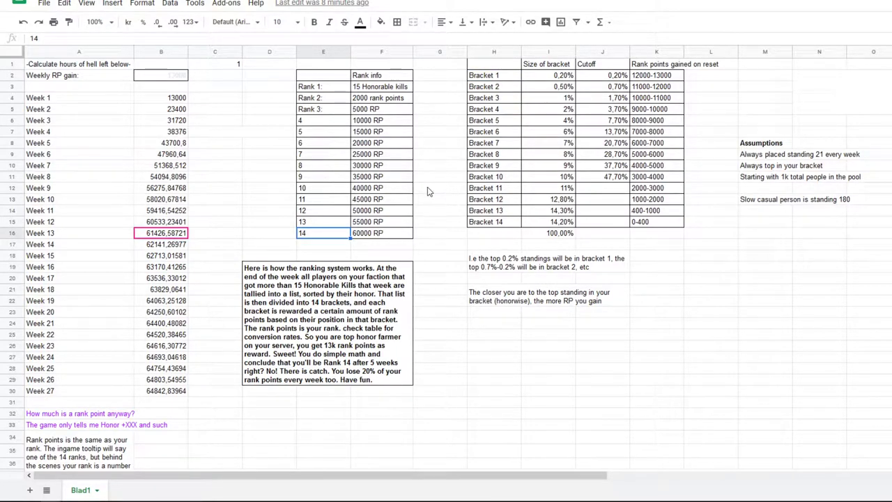
{"action": "left_click", "coordinate": [499, 65]}
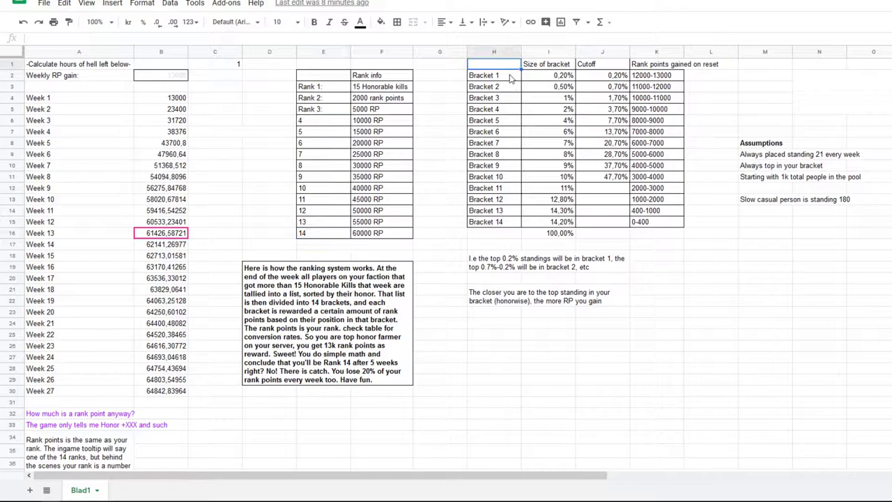
{"action": "left_click", "coordinate": [510, 78]}
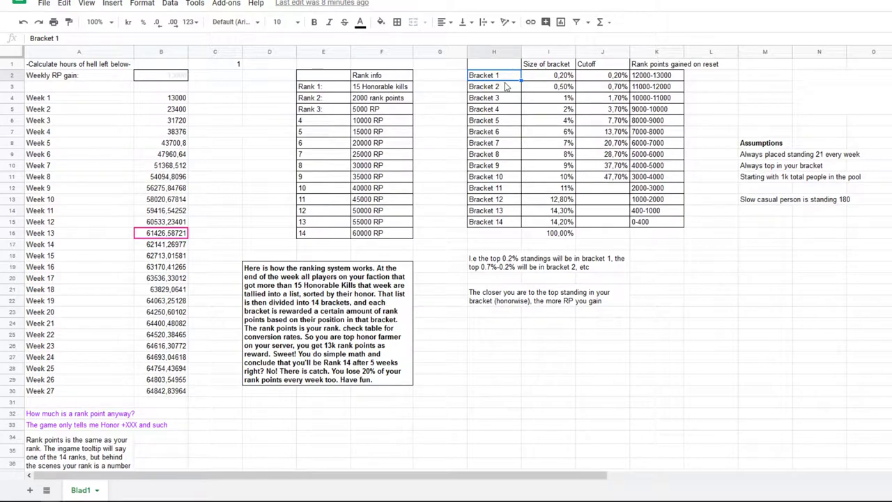
{"action": "left_click", "coordinate": [495, 223]}
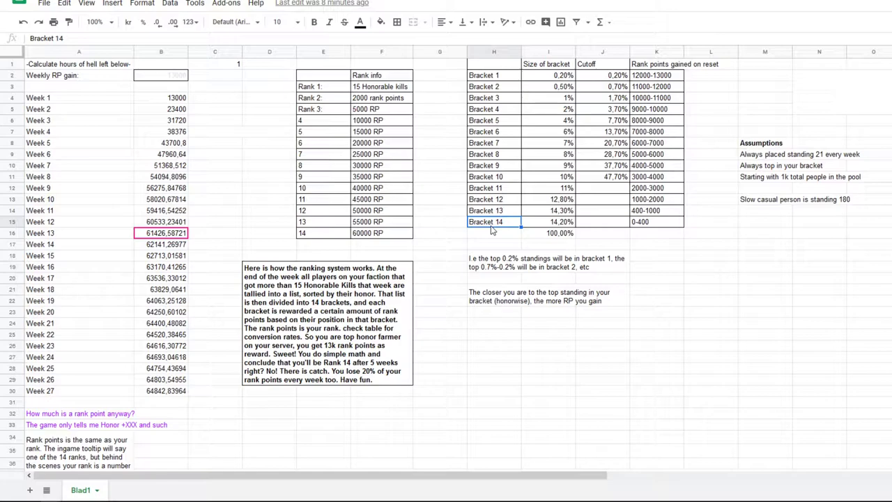
{"action": "left_click", "coordinate": [324, 88]}
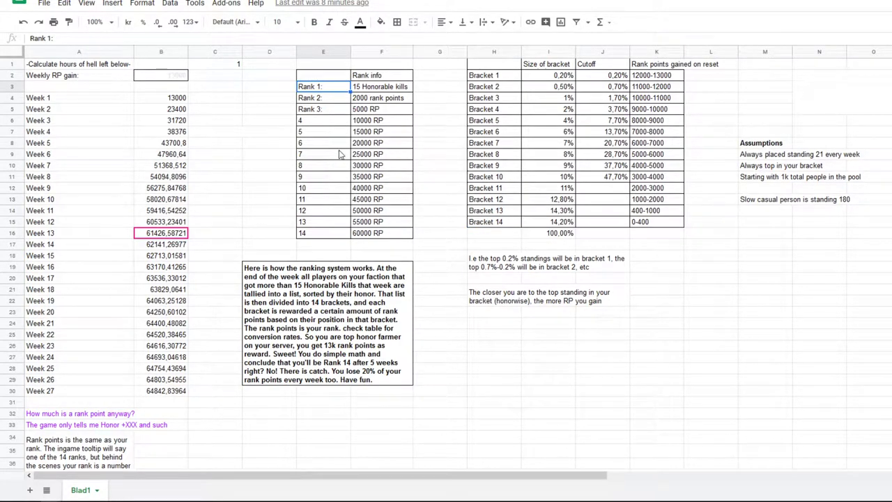
{"action": "left_click", "coordinate": [324, 232]}
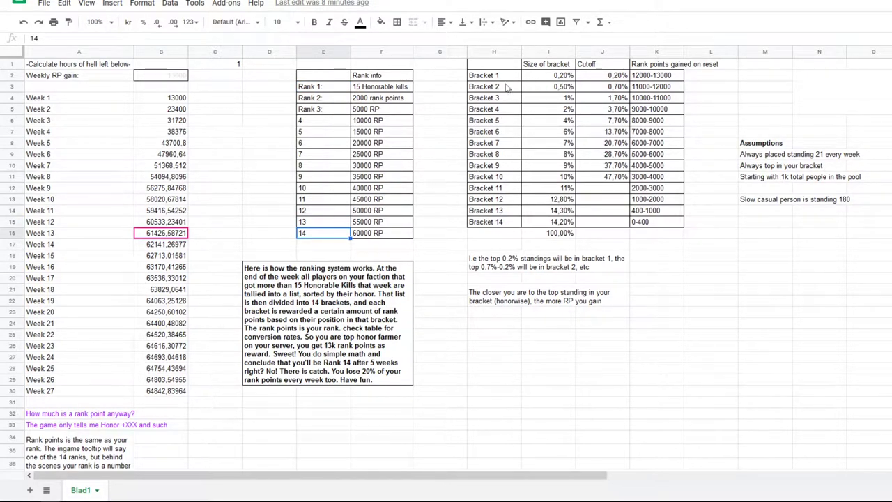
{"action": "left_click", "coordinate": [501, 77]}
{"action": "left_click", "coordinate": [307, 235]}
Step: Examine Bracket 1's cutoff and rank points gained on reset, and check the weekly RP progression
{"action": "left_click", "coordinate": [654, 78]}
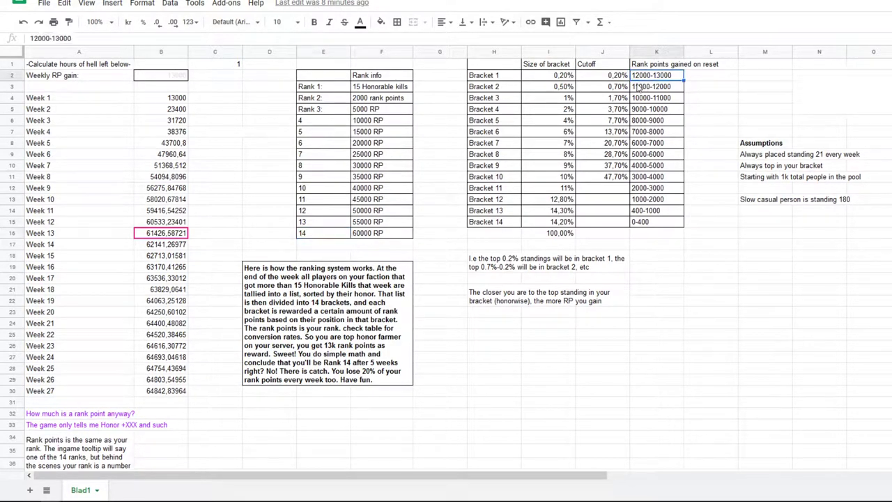
{"action": "left_click", "coordinate": [614, 79]}
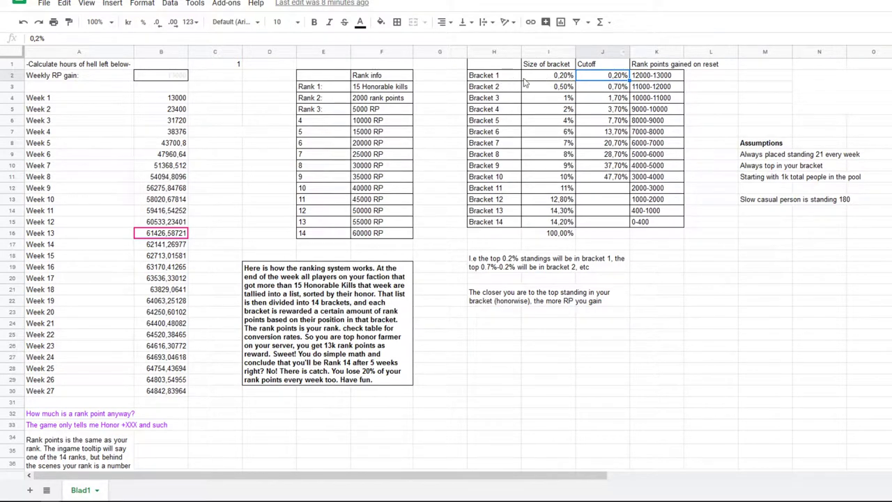
{"action": "left_click", "coordinate": [488, 85]}
{"action": "left_click", "coordinate": [639, 82]}
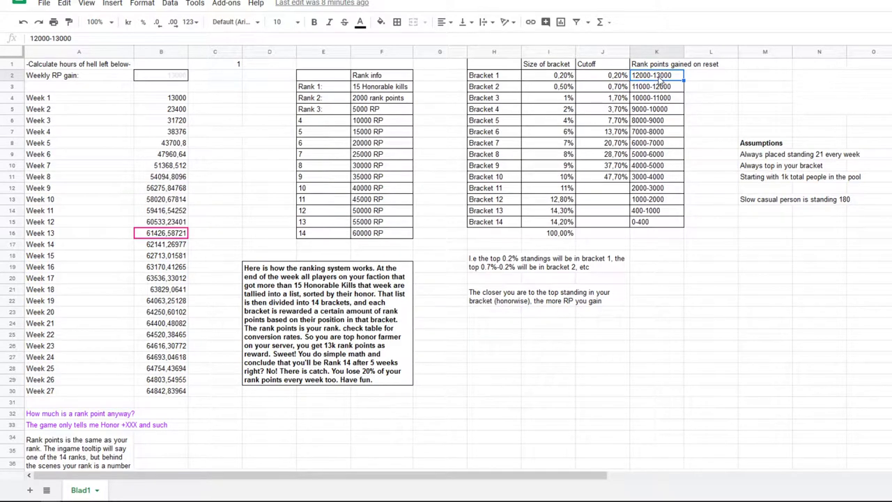
{"action": "left_click", "coordinate": [126, 167]}
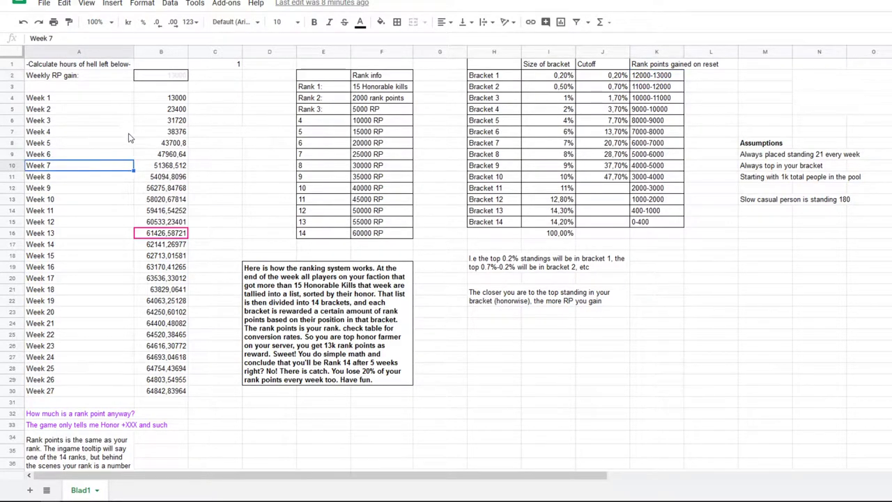
Step: Examine the RP required for each rank against the bracket sizes, and revisit the standing 21 assumption
{"action": "left_click_drag", "start_coordinate": [327, 86], "coordinate": [394, 236]}
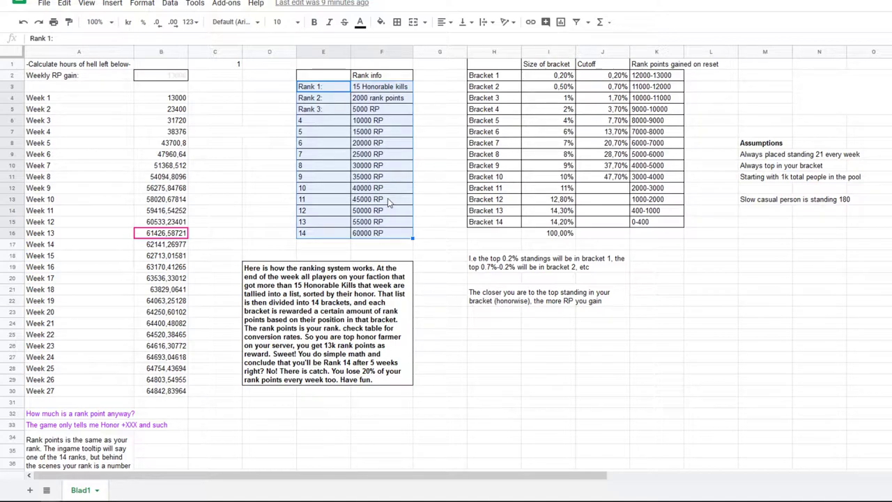
{"action": "left_click", "coordinate": [360, 156]}
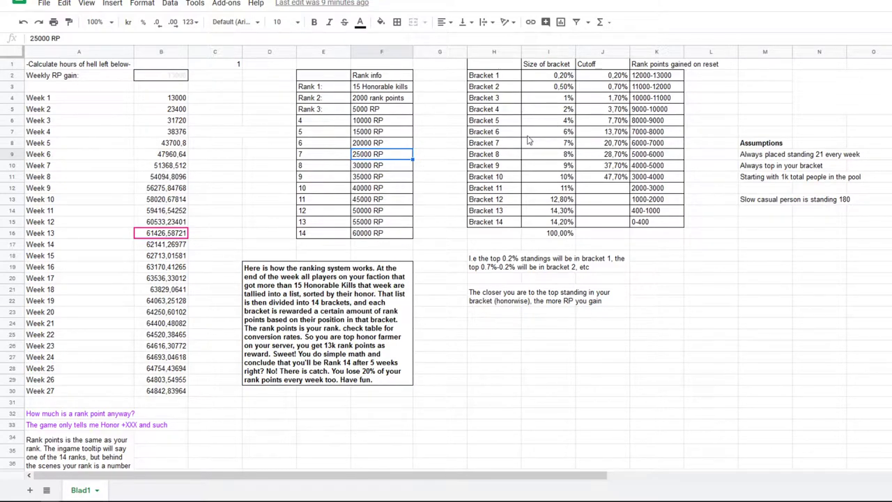
{"action": "mouse_move", "coordinate": [493, 75]}
{"action": "left_mouse_down"}
{"action": "mouse_move", "coordinate": [603, 232]}
{"action": "mouse_move", "coordinate": [655, 229]}
{"action": "left_mouse_up"}
{"action": "left_click", "coordinate": [502, 111]}
{"action": "left_click", "coordinate": [493, 75]}
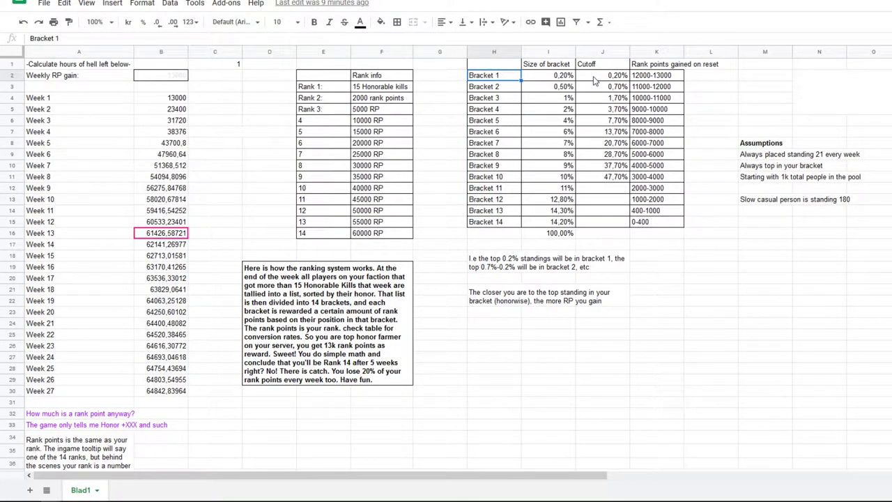
{"action": "left_click", "coordinate": [386, 149]}
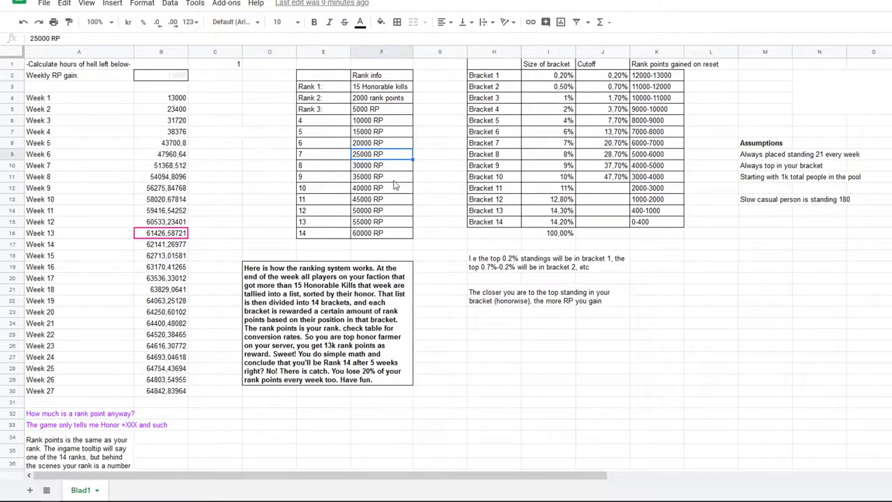
{"action": "left_click", "coordinate": [566, 79]}
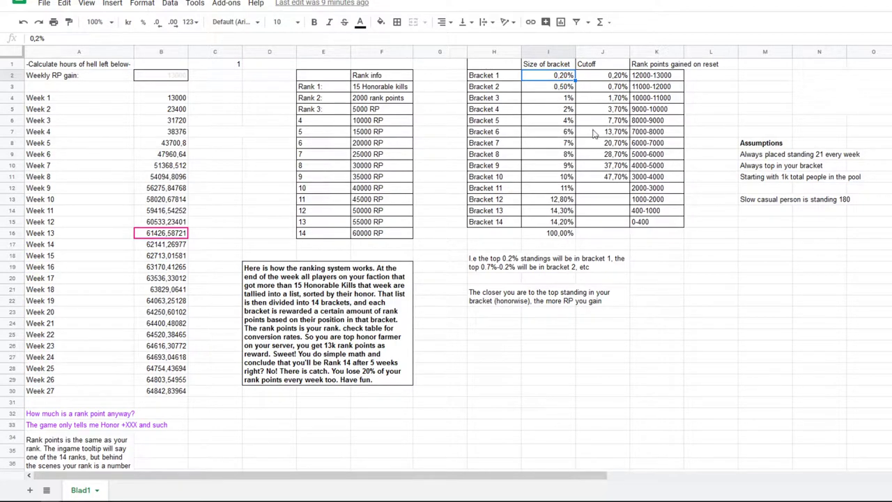
{"action": "left_click", "coordinate": [343, 237]}
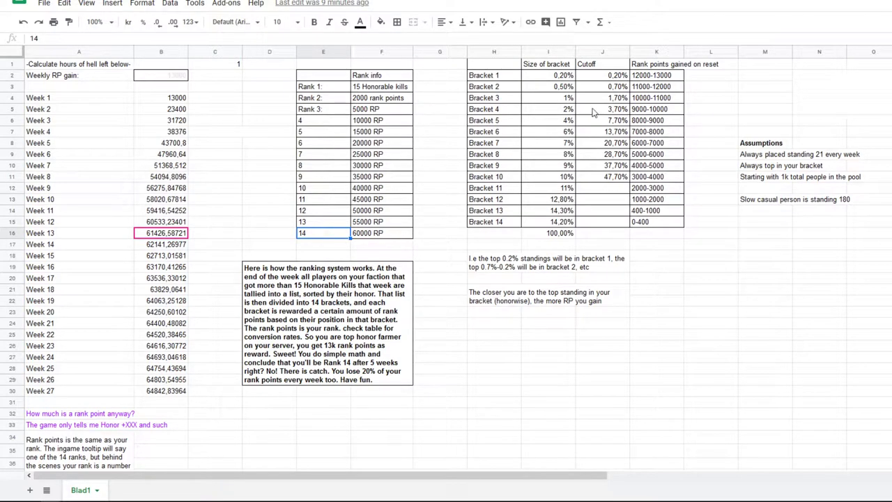
{"action": "left_click", "coordinate": [540, 77]}
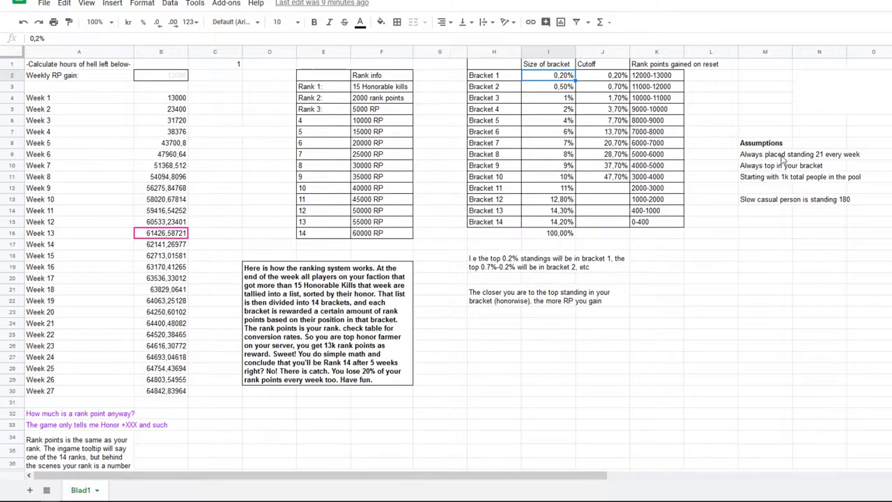
{"action": "left_click", "coordinate": [756, 159]}
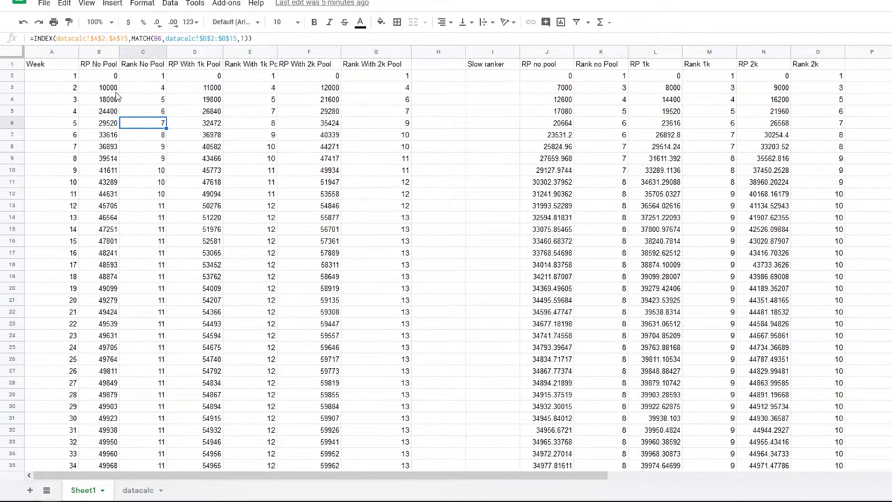
Step: Examine the weekly RP No Pool and Rank No Pool values and their formulas across all weeks on Sheet1
{"action": "left_click", "coordinate": [102, 90]}
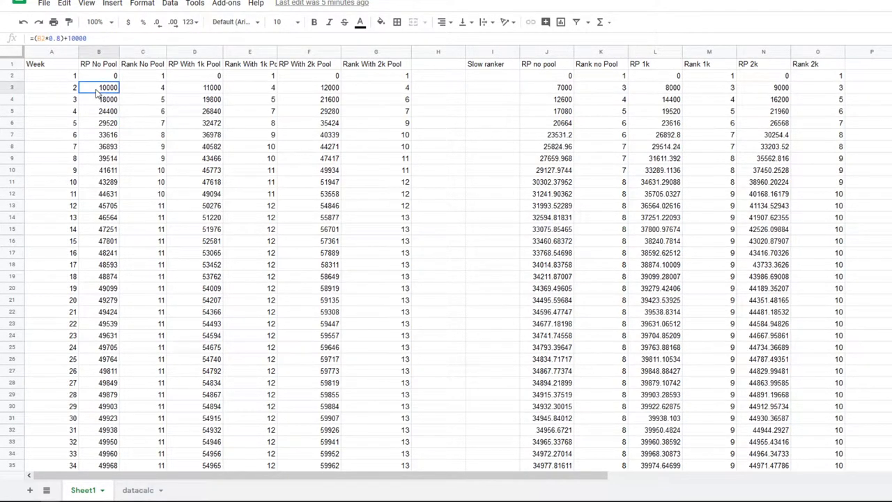
{"action": "left_click", "coordinate": [154, 89]}
{"action": "left_click", "coordinate": [142, 102]}
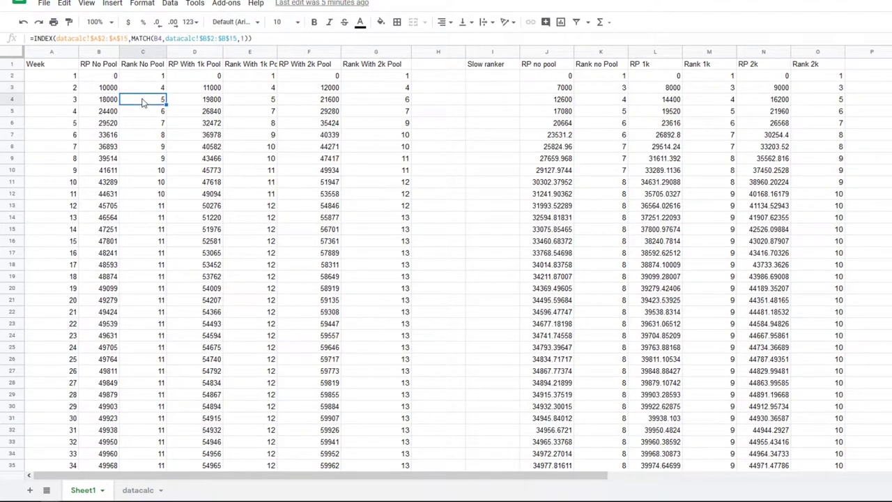
{"action": "left_click", "coordinate": [147, 115]}
{"action": "left_click", "coordinate": [144, 134]}
{"action": "scroll", "coordinate": [127, 181], "scroll_direction": "down", "scroll_amount": 2}
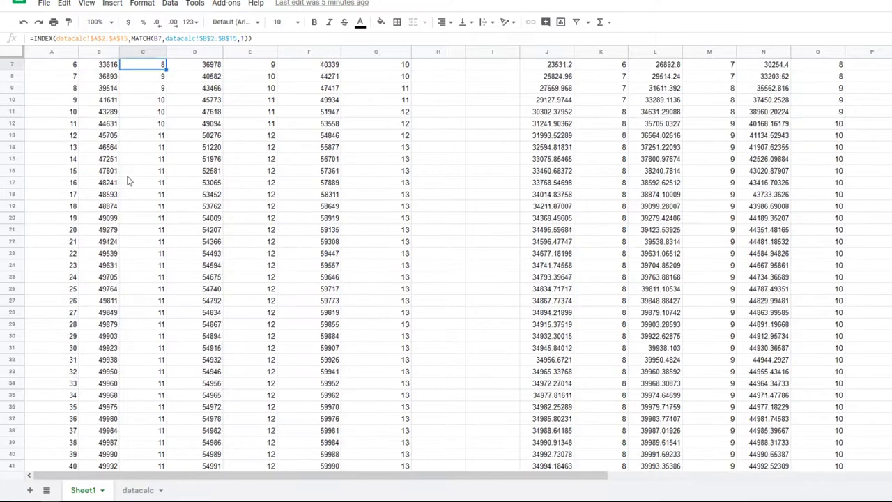
{"action": "scroll", "coordinate": [128, 181], "scroll_direction": "down", "scroll_amount": 3}
{"action": "scroll", "coordinate": [138, 265], "scroll_direction": "down", "scroll_amount": 5}
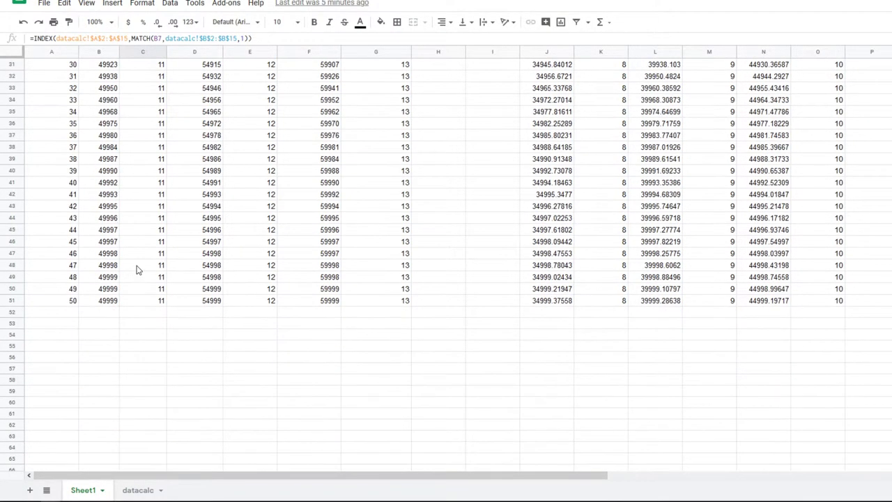
{"action": "scroll", "coordinate": [122, 217], "scroll_direction": "up", "scroll_amount": 7}
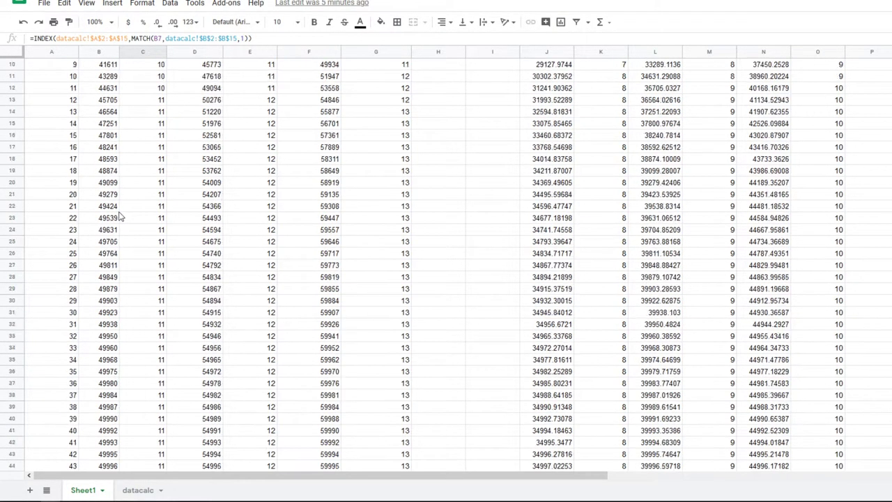
{"action": "scroll", "coordinate": [120, 216], "scroll_direction": "up", "scroll_amount": 3}
{"action": "left_click", "coordinate": [108, 135]}
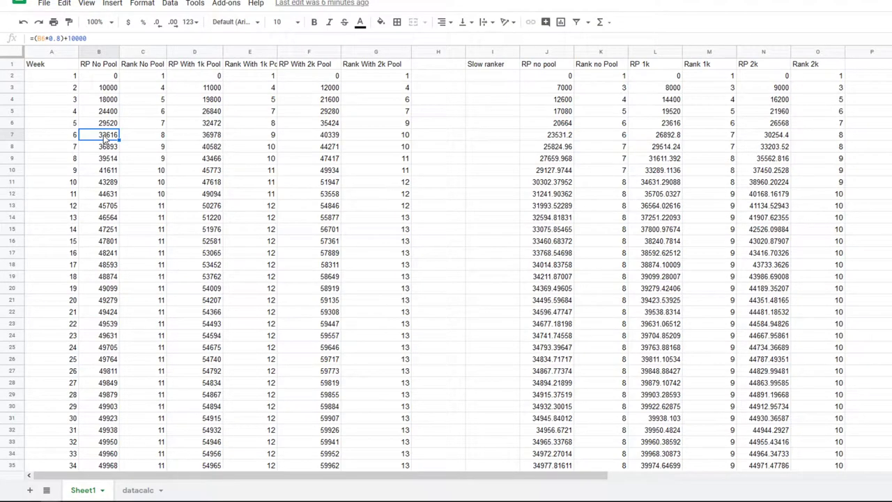
{"action": "left_click", "coordinate": [97, 89]}
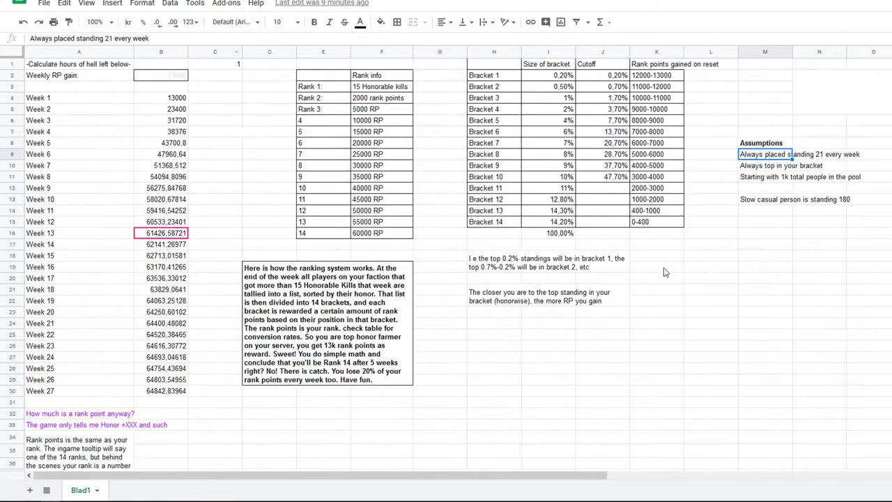
Step: Check the Bracket 1 cutoff and the Bracket 2 entry, and switch to the Tableau Rank over time view
{"action": "left_click", "coordinate": [604, 81]}
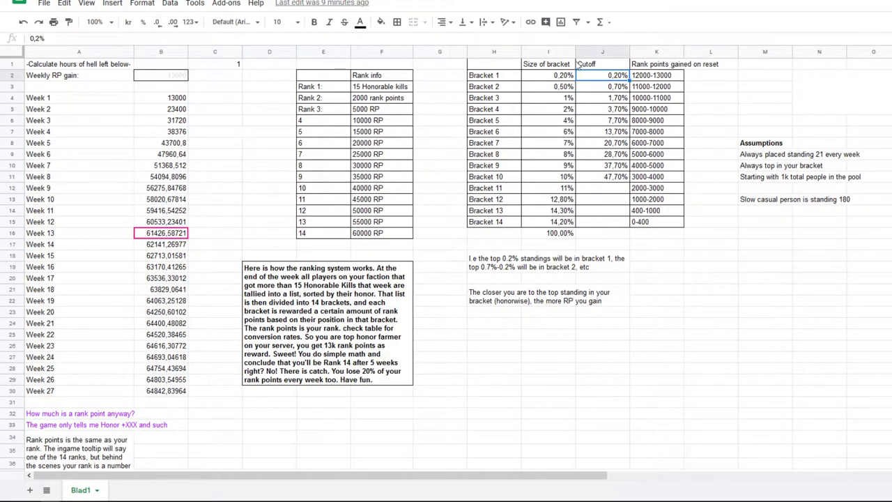
{"action": "left_click", "coordinate": [508, 91]}
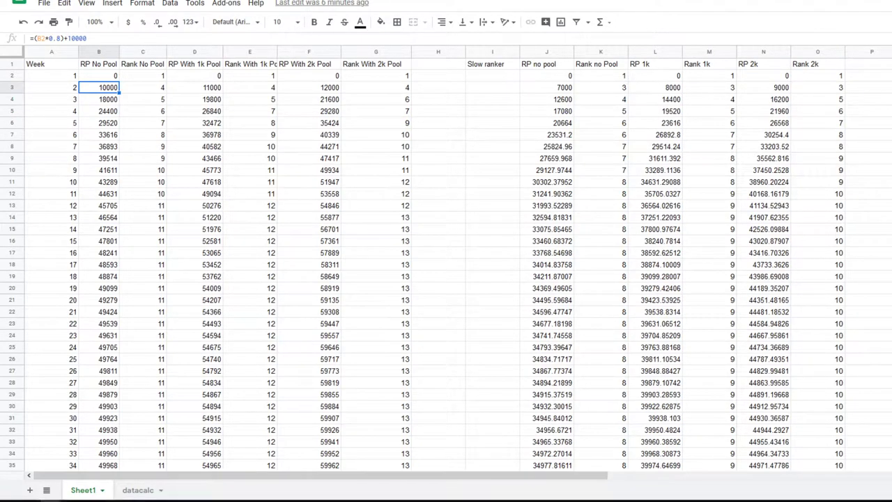
{"action": "left_click", "coordinate": [309, 493]}
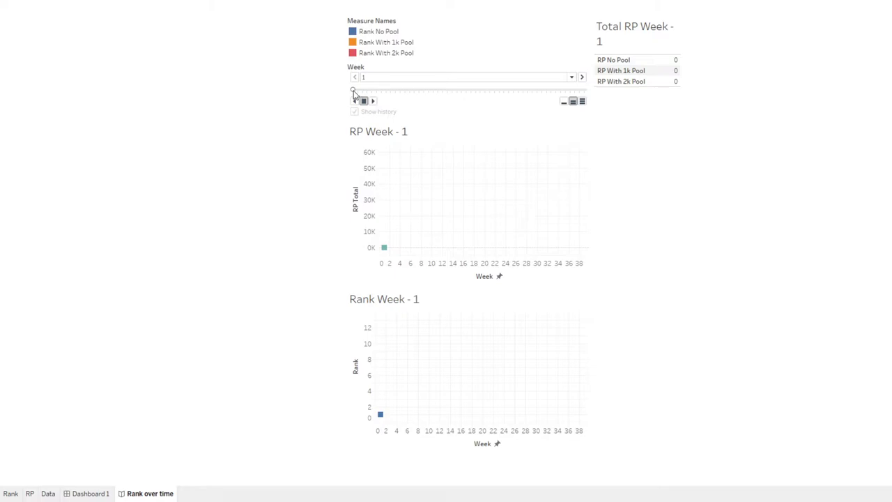
Step: Play the weekly RP and rank animation forward from week 1, pause it at week 19, and compare the three pool curves
{"action": "mouse_move", "coordinate": [674, 72]}
{"action": "left_click", "coordinate": [373, 101]}
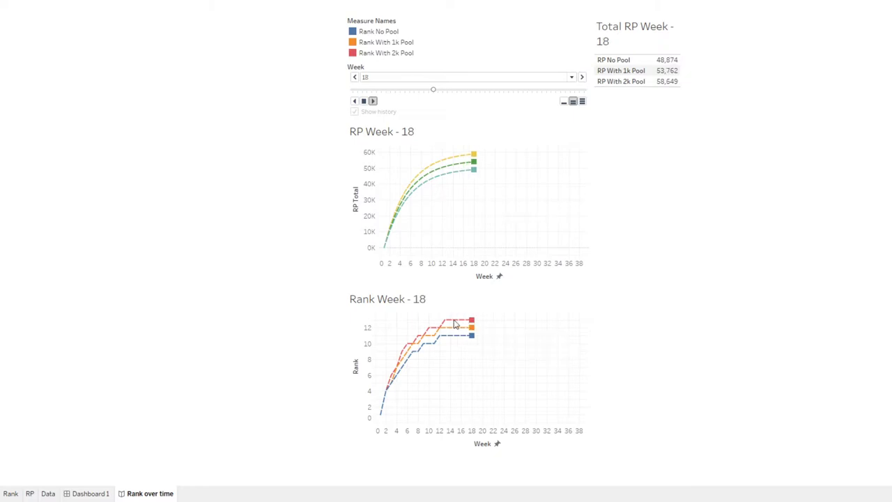
{"action": "left_click", "coordinate": [370, 101]}
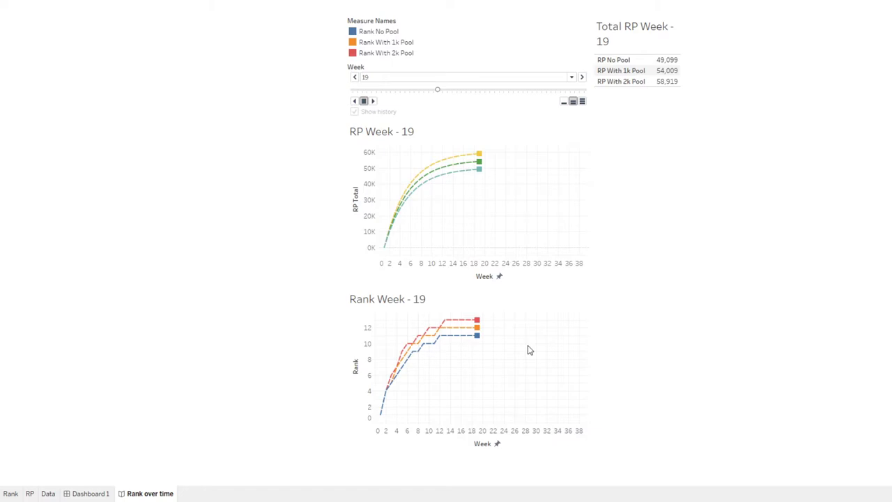
{"action": "mouse_move", "coordinate": [476, 340]}
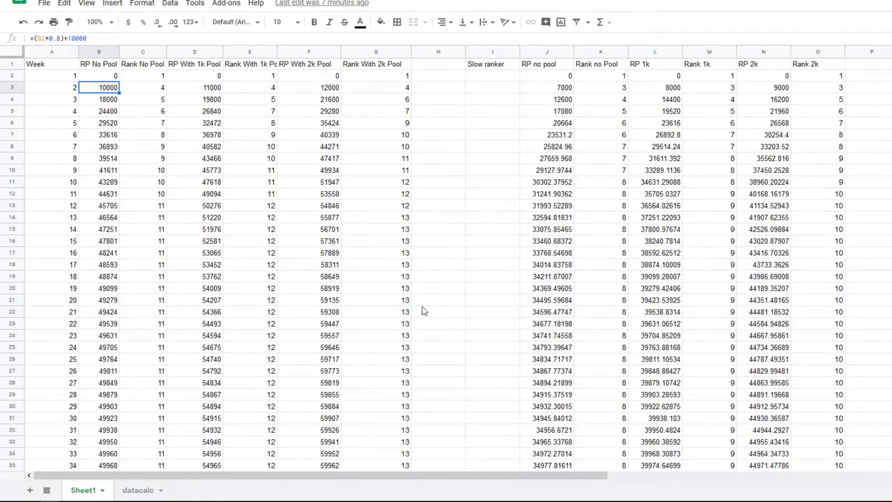
Step: Switch to the Google Sheets data, check the Slow ranker table and datacalc sheet, and review the slow casual standing assumption on Blad1
{"action": "left_click", "coordinate": [481, 231]}
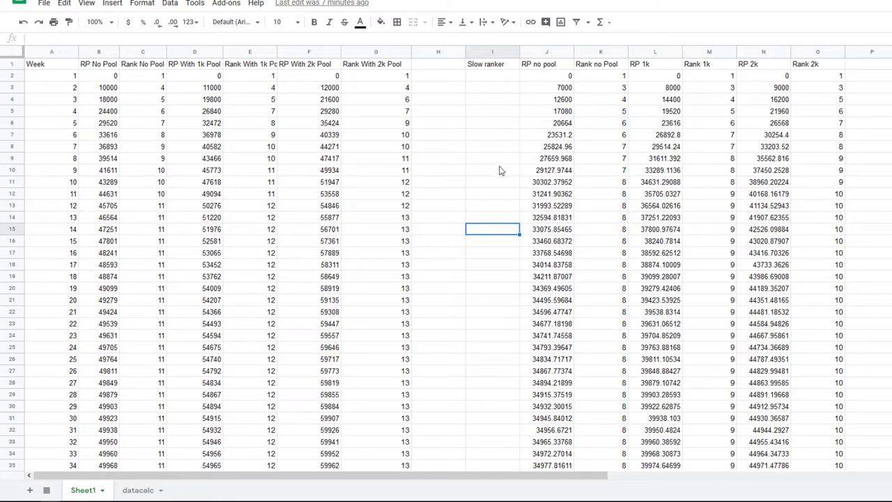
{"action": "left_click", "coordinate": [133, 489]}
{"action": "left_click", "coordinate": [87, 490]}
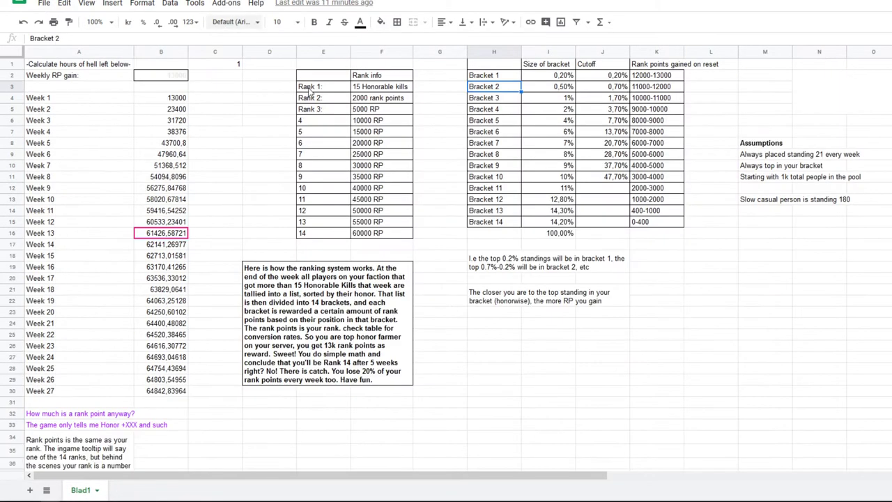
{"action": "left_click", "coordinate": [748, 202]}
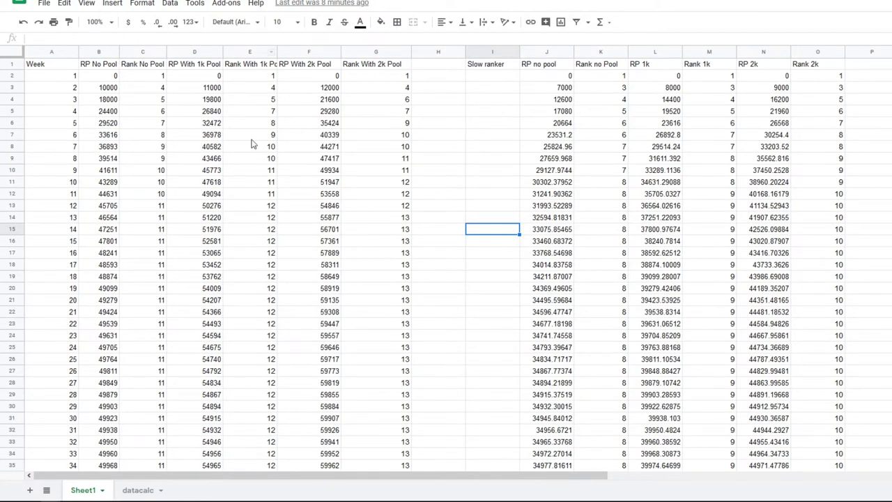
Step: Inspect the slow ranker's week 2 RP no pool formula on Sheet1 and review its RP and rank values through week 50
{"action": "left_click", "coordinate": [563, 89]}
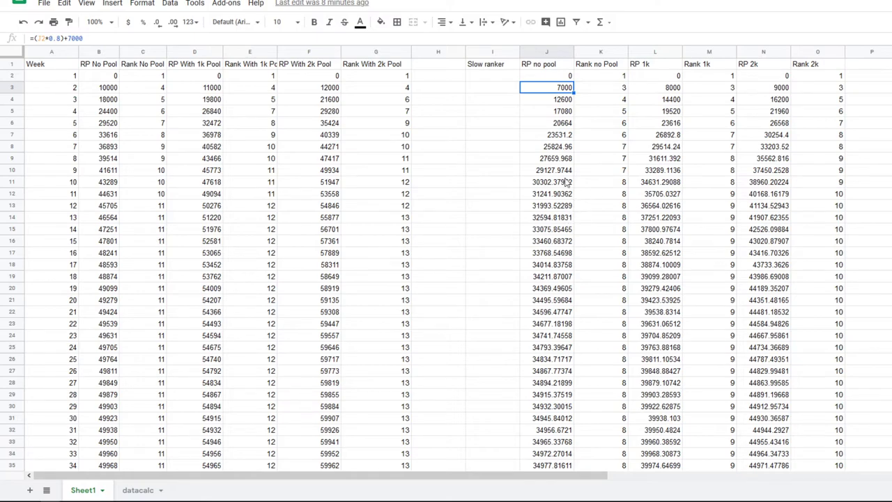
{"action": "scroll", "coordinate": [595, 267], "scroll_direction": "down", "scroll_amount": 9}
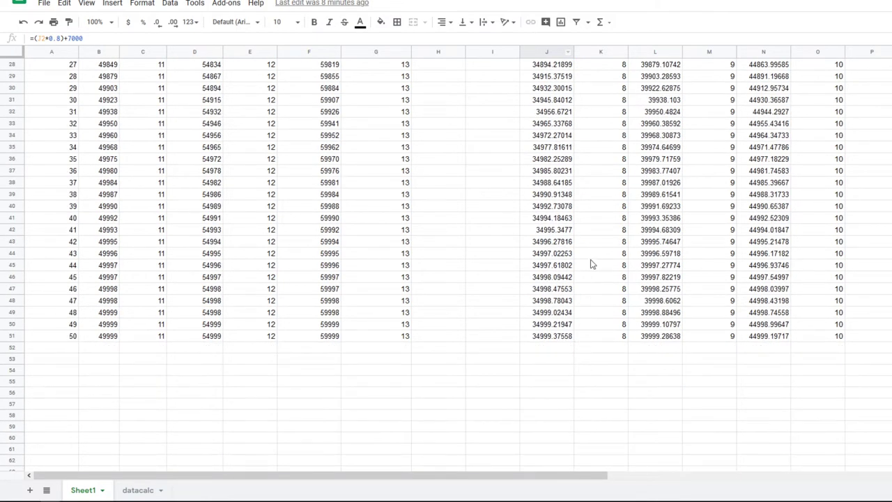
{"action": "scroll", "coordinate": [595, 320], "scroll_direction": "up", "scroll_amount": 9}
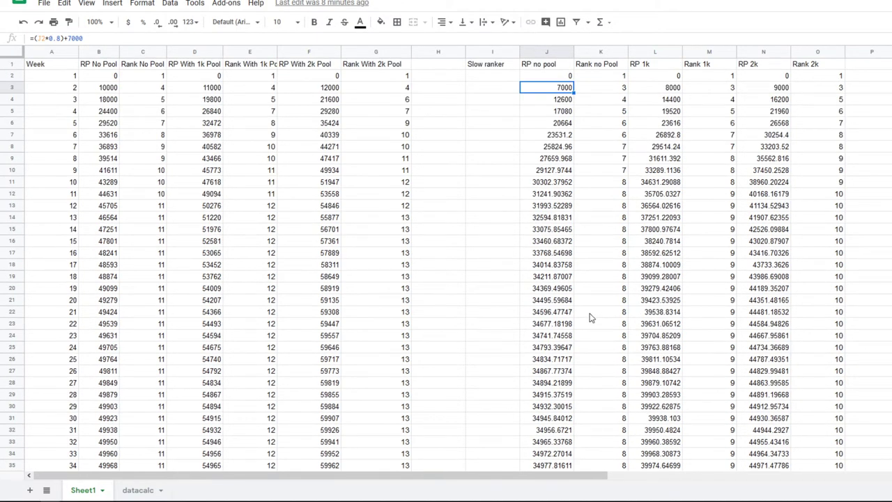
{"action": "scroll", "coordinate": [701, 140], "scroll_direction": "down", "scroll_amount": 7}
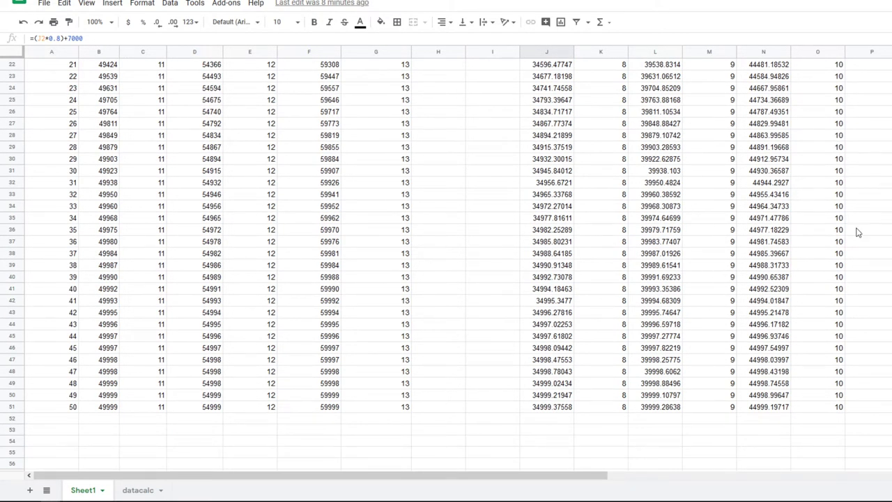
{"action": "scroll", "coordinate": [829, 408], "scroll_direction": "up", "scroll_amount": 7}
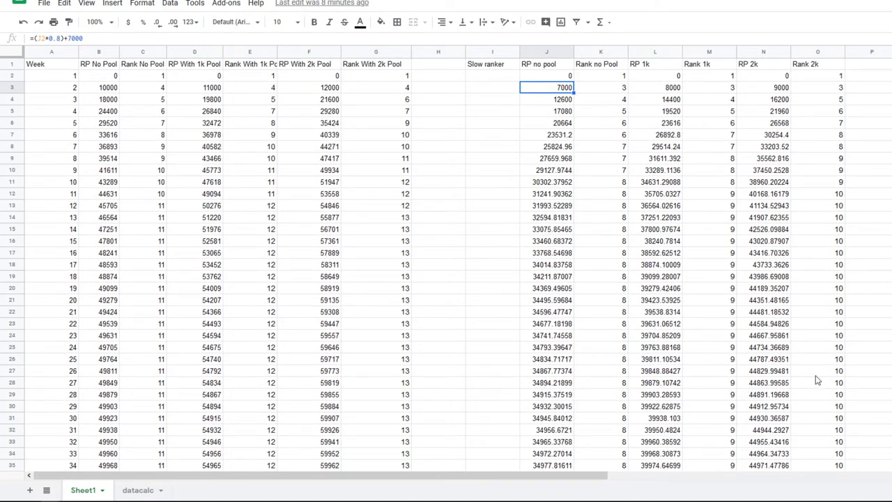
{"action": "scroll", "coordinate": [817, 380], "scroll_direction": "down", "scroll_amount": 9}
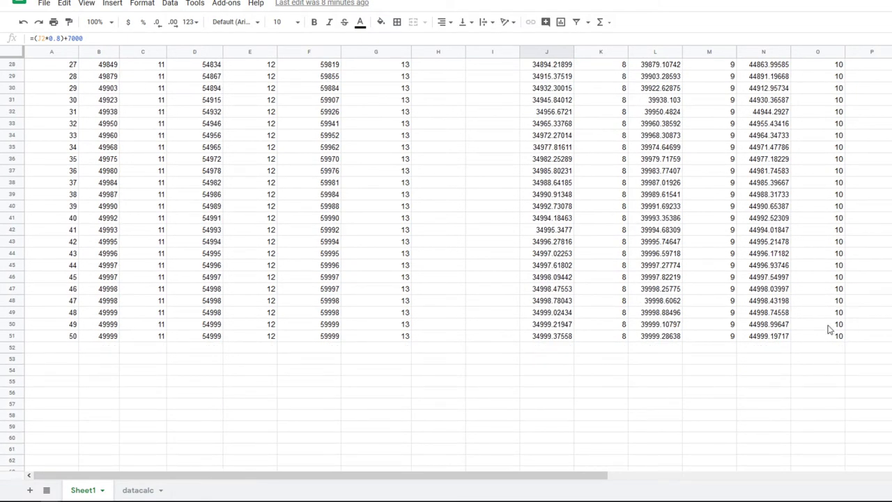
Step: Compare the slow ranker's week 50 ranks with no pool and with the 2k pool, including their lookup formulas
{"action": "left_click", "coordinate": [830, 336]}
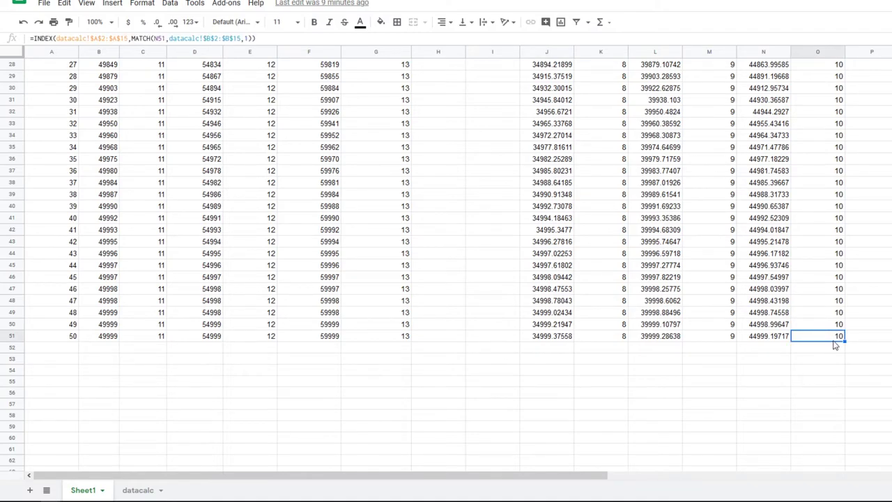
{"action": "scroll", "coordinate": [832, 344], "scroll_direction": "up", "scroll_amount": 4}
{"action": "scroll", "coordinate": [832, 344], "scroll_direction": "down", "scroll_amount": 1}
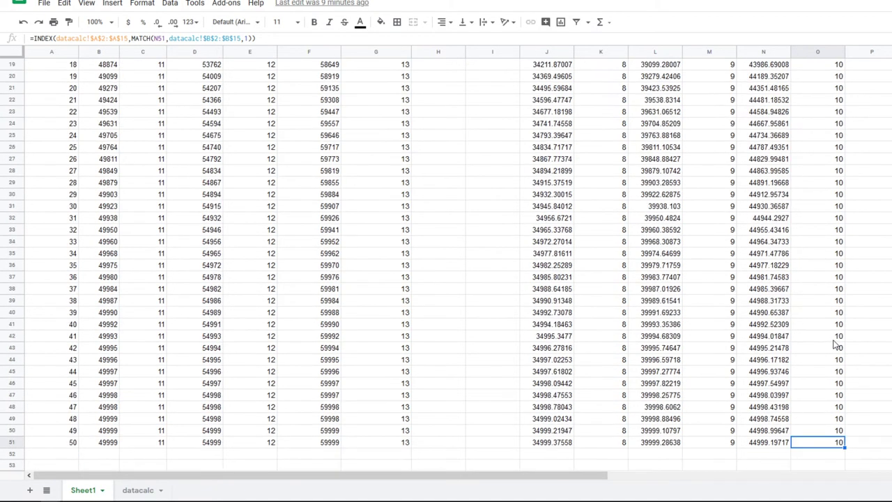
{"action": "left_click", "coordinate": [604, 444]}
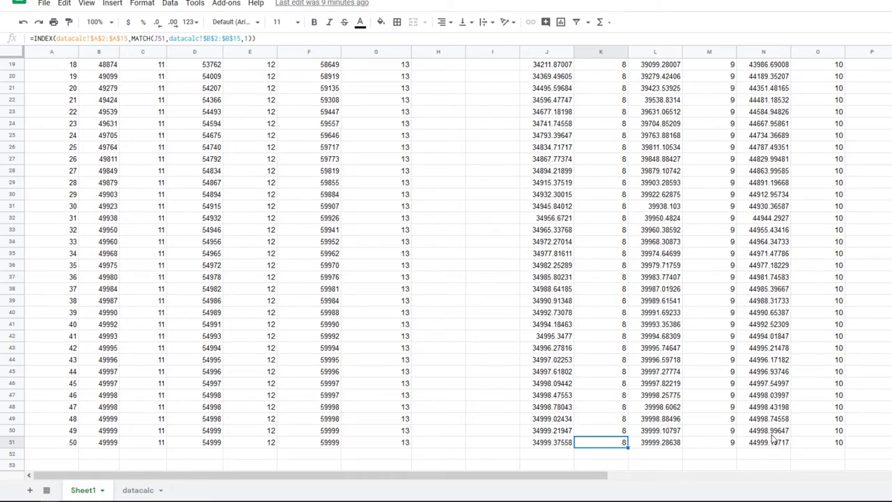
{"action": "left_click", "coordinate": [799, 447]}
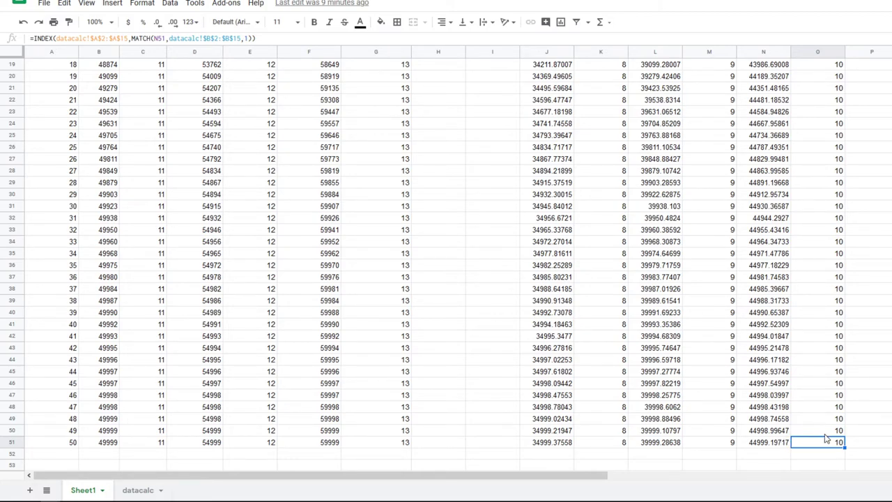
{"action": "scroll", "coordinate": [824, 438], "scroll_direction": "up", "scroll_amount": 6}
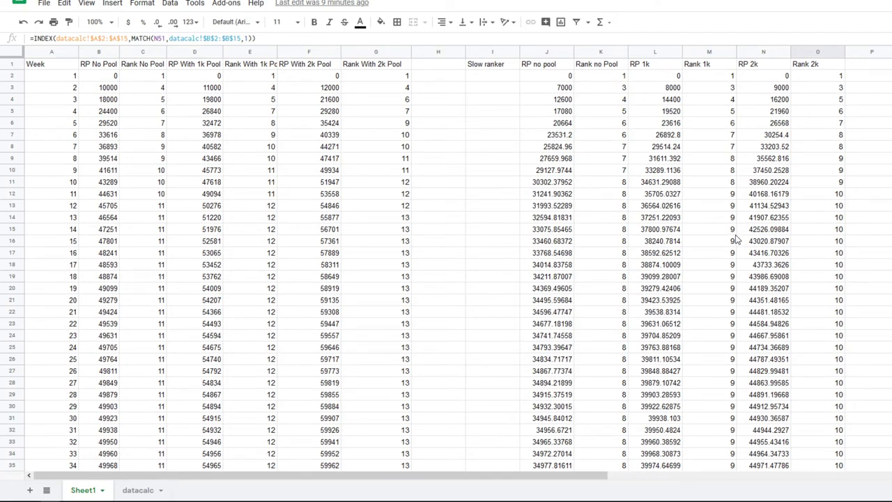
Step: Examine the slow ranker's Rank 2k column from its header down through the final weeks
{"action": "left_click", "coordinate": [860, 84]}
{"action": "left_click", "coordinate": [828, 66]}
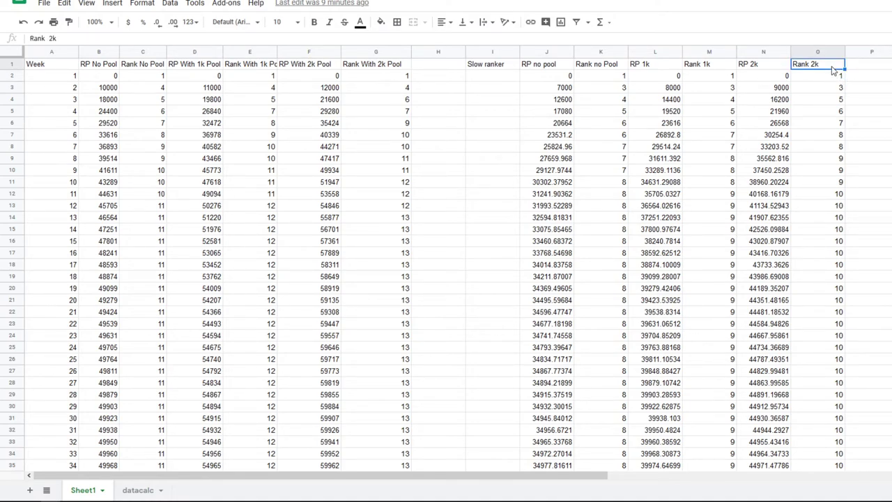
{"action": "left_click", "coordinate": [865, 66]}
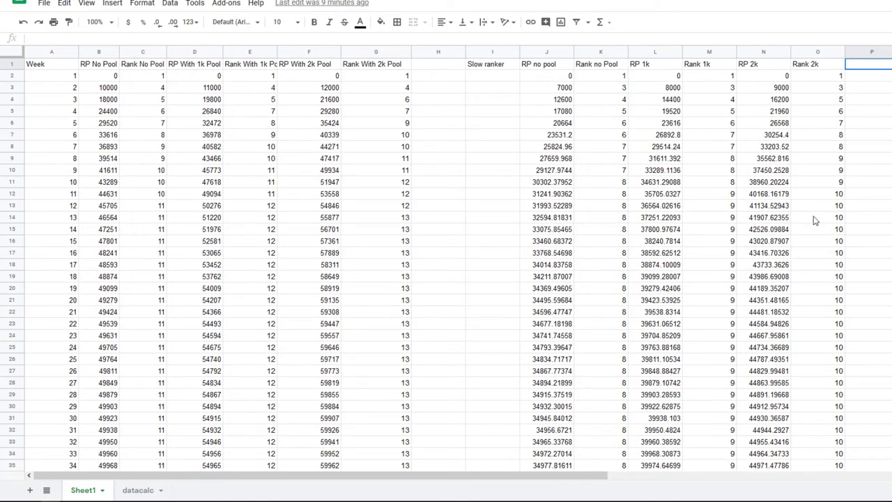
{"action": "scroll", "coordinate": [836, 239], "scroll_direction": "down", "scroll_amount": 5}
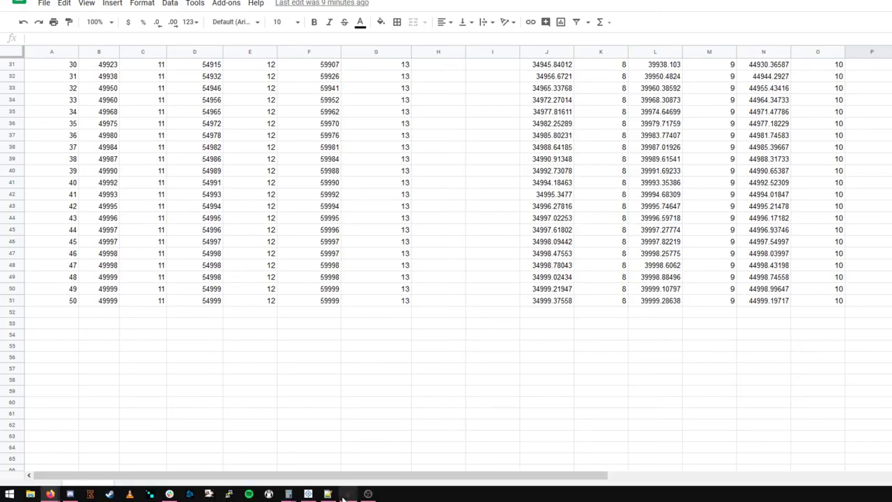
Step: Switch to the Tableau Rank over time view and rewind the charts to the early weeks, stopping at week 5
{"action": "left_click", "coordinate": [309, 493]}
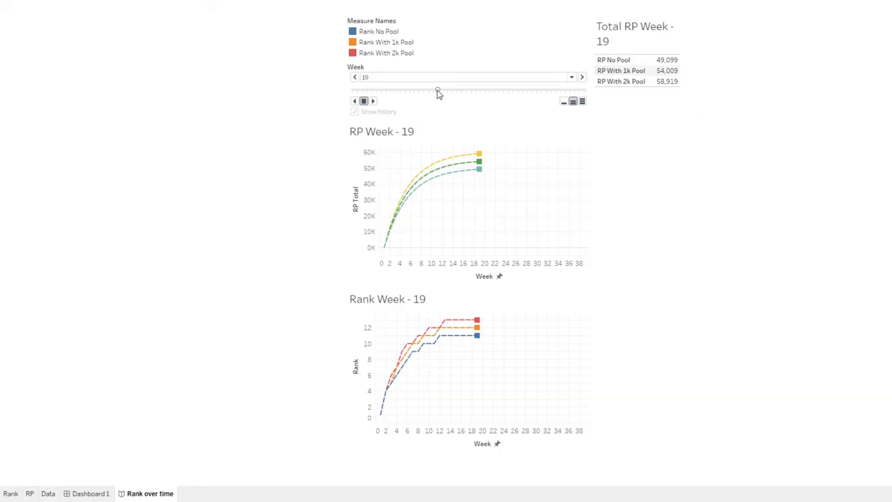
{"action": "left_click_drag", "start_coordinate": [436, 90], "coordinate": [362, 97]}
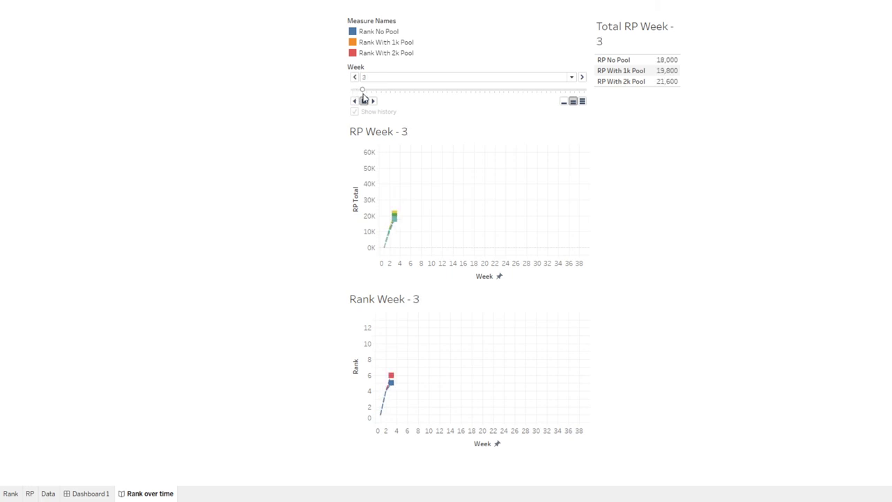
{"action": "left_click", "coordinate": [363, 100]}
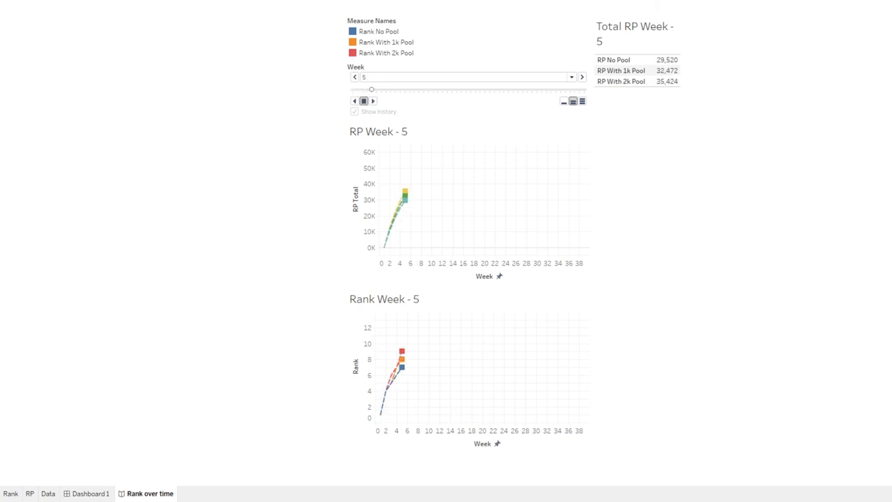